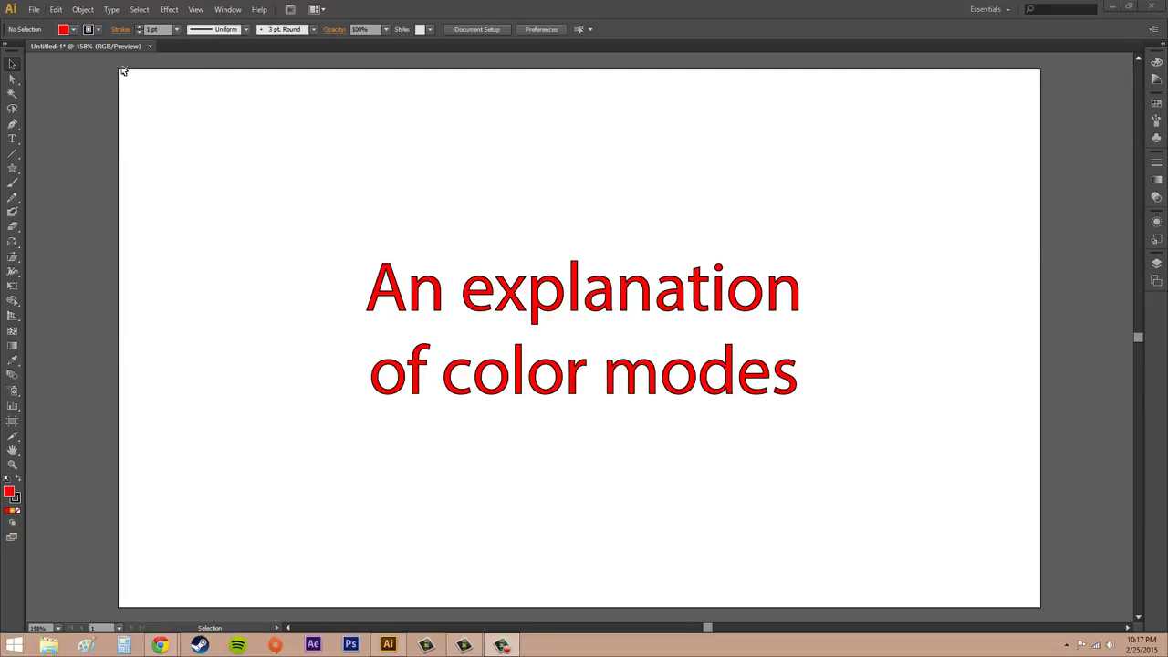
left_click(33, 11)
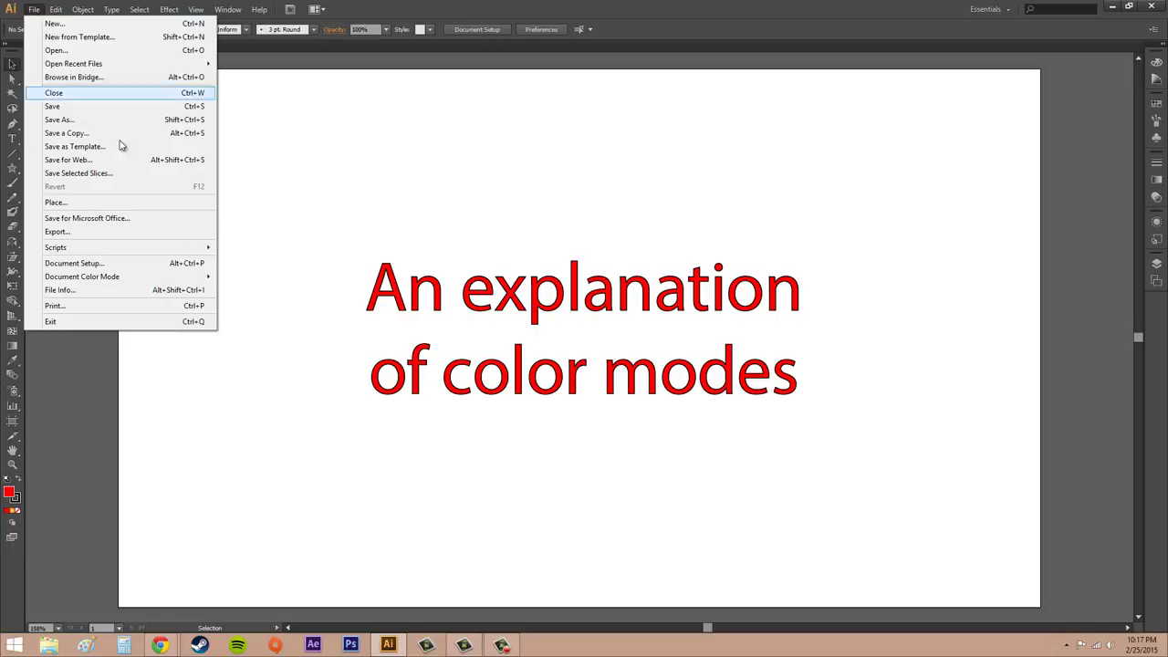
mouse_move(91, 279)
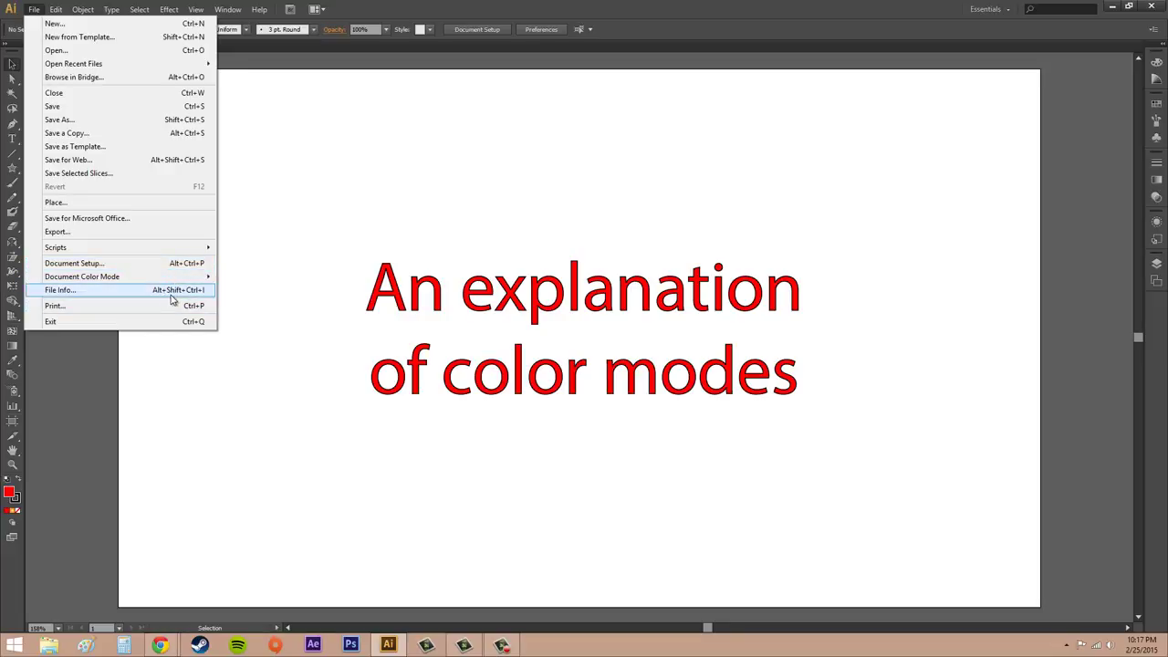
mouse_move(172, 284)
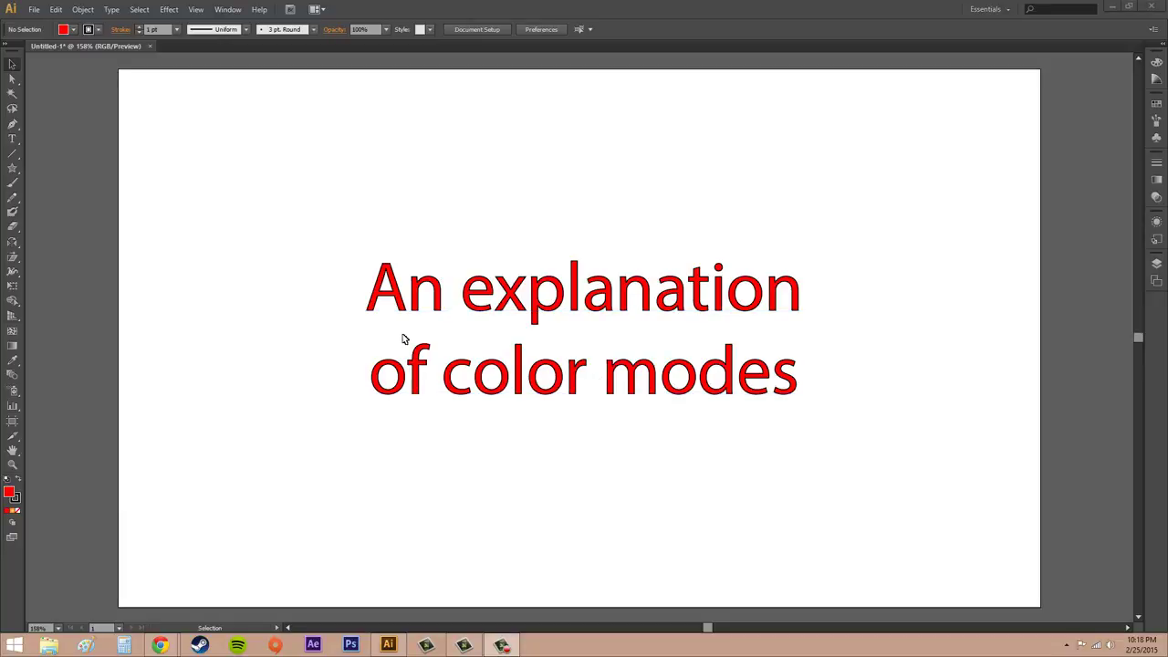
left_click(56, 9)
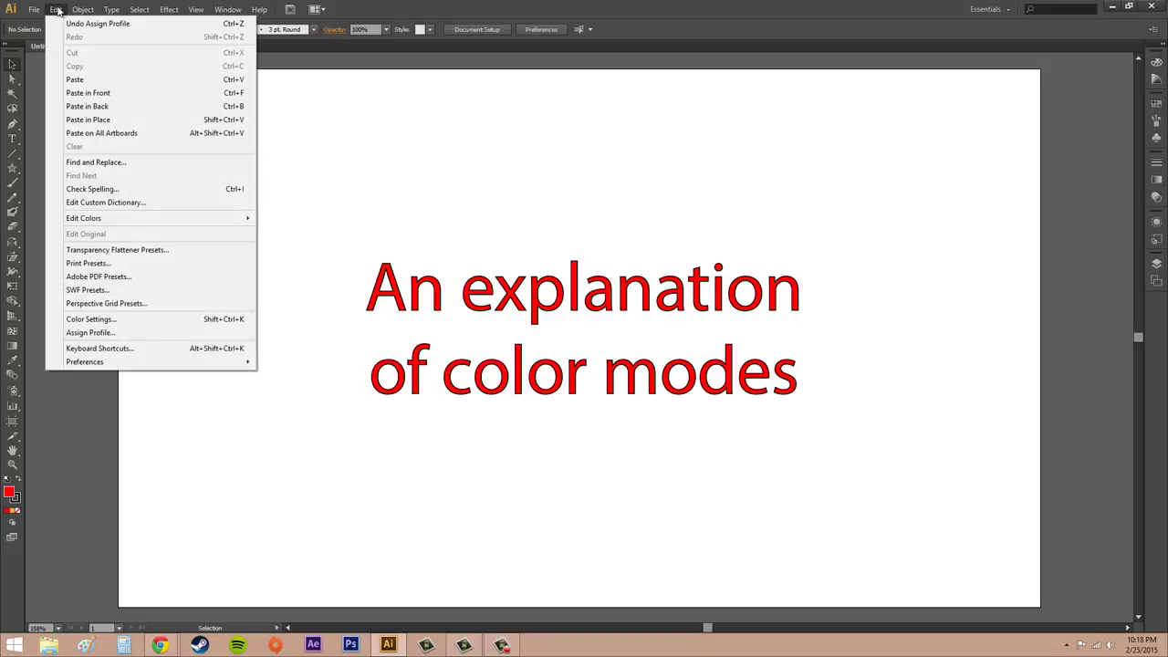
left_click(56, 9)
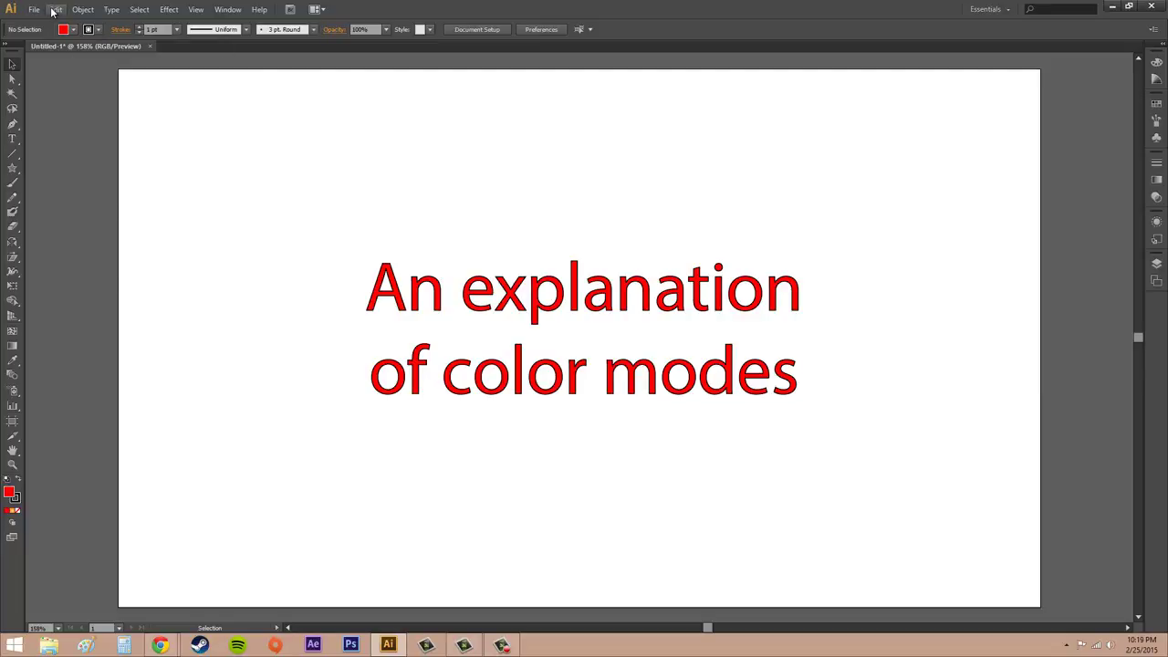
Examine the RGB color profiles that can be assigned to the document, and leave without assigning one
left_click(55, 9)
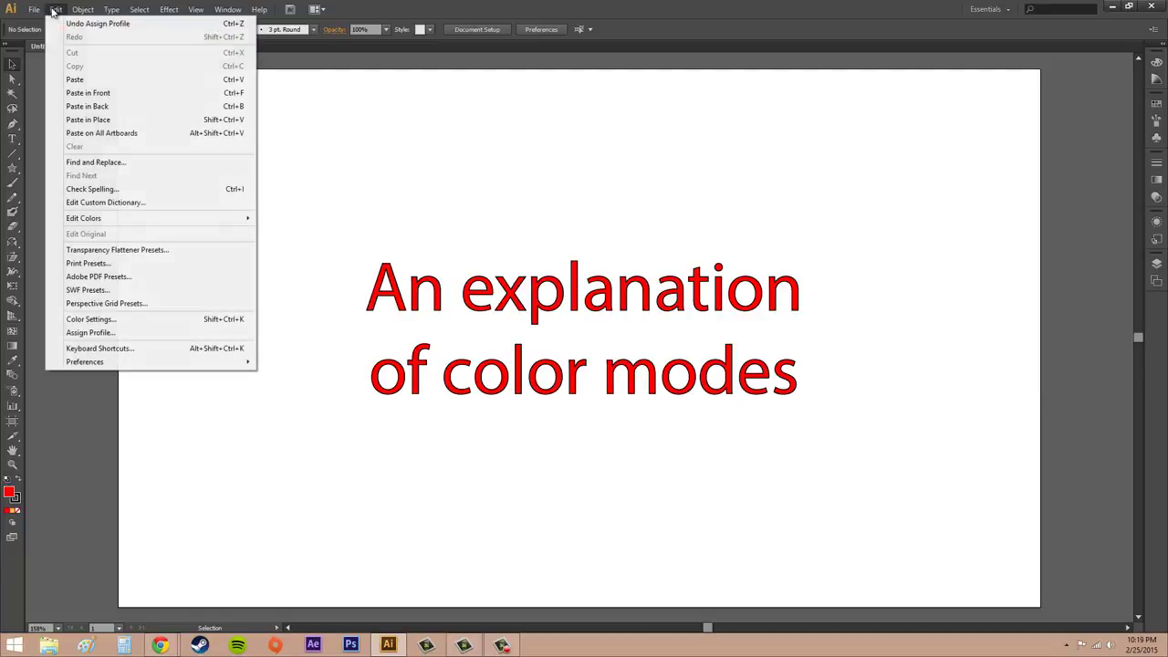
left_click(92, 334)
left_click_drag(577, 264, 243, 248)
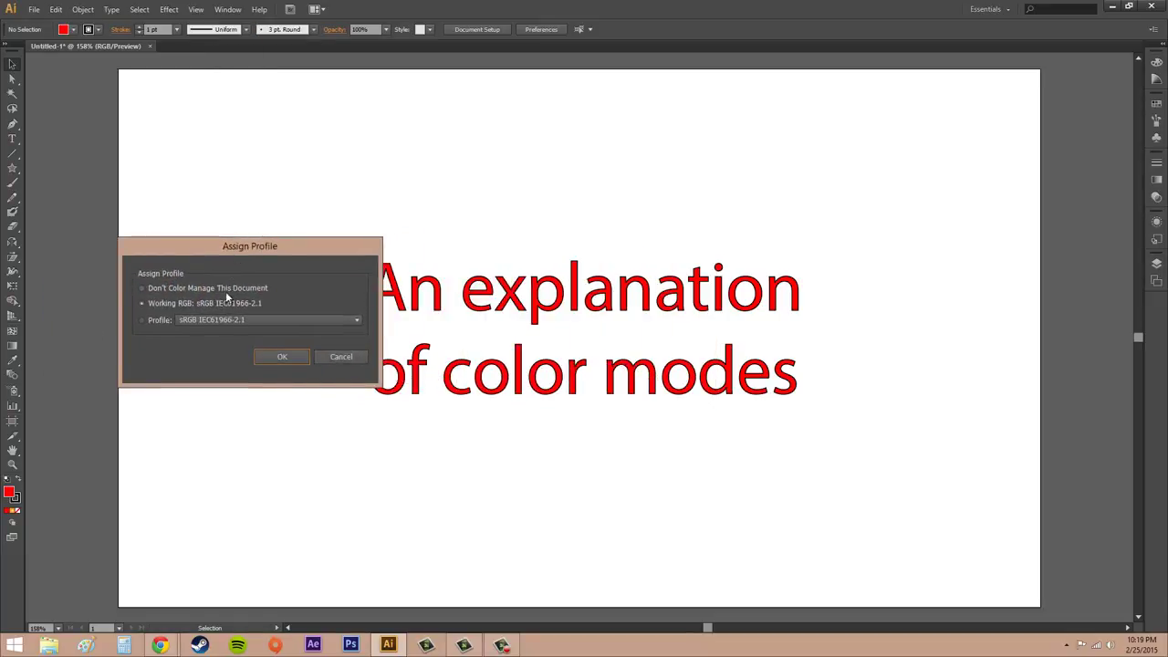
left_click_drag(277, 250, 204, 296)
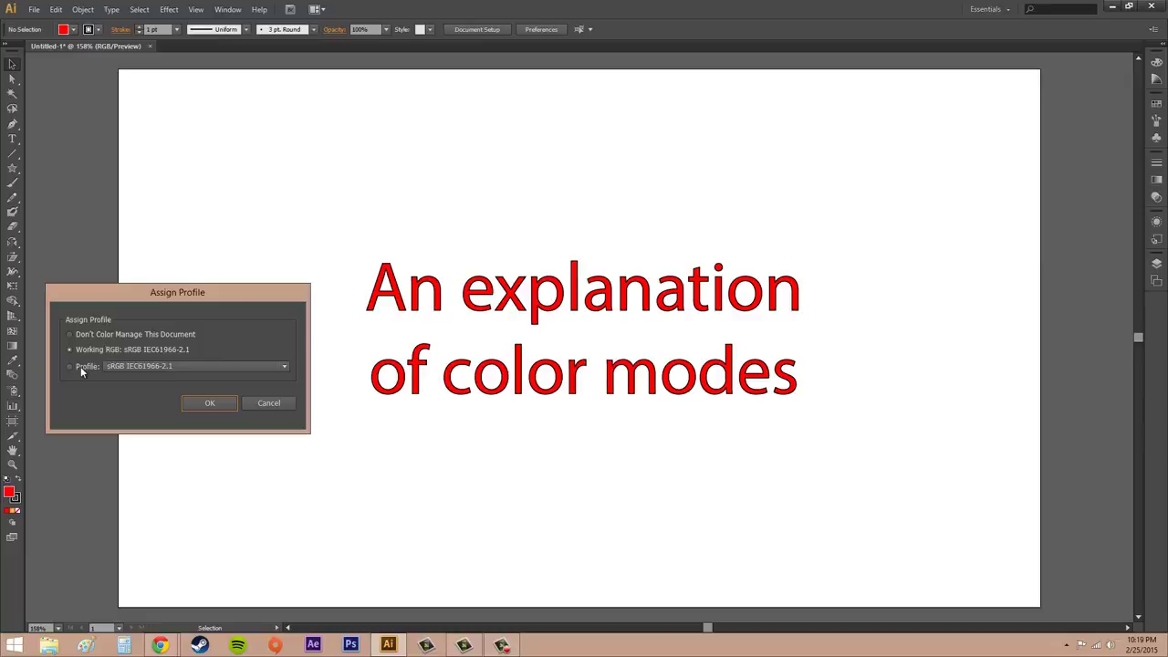
left_click(82, 365)
left_click(138, 366)
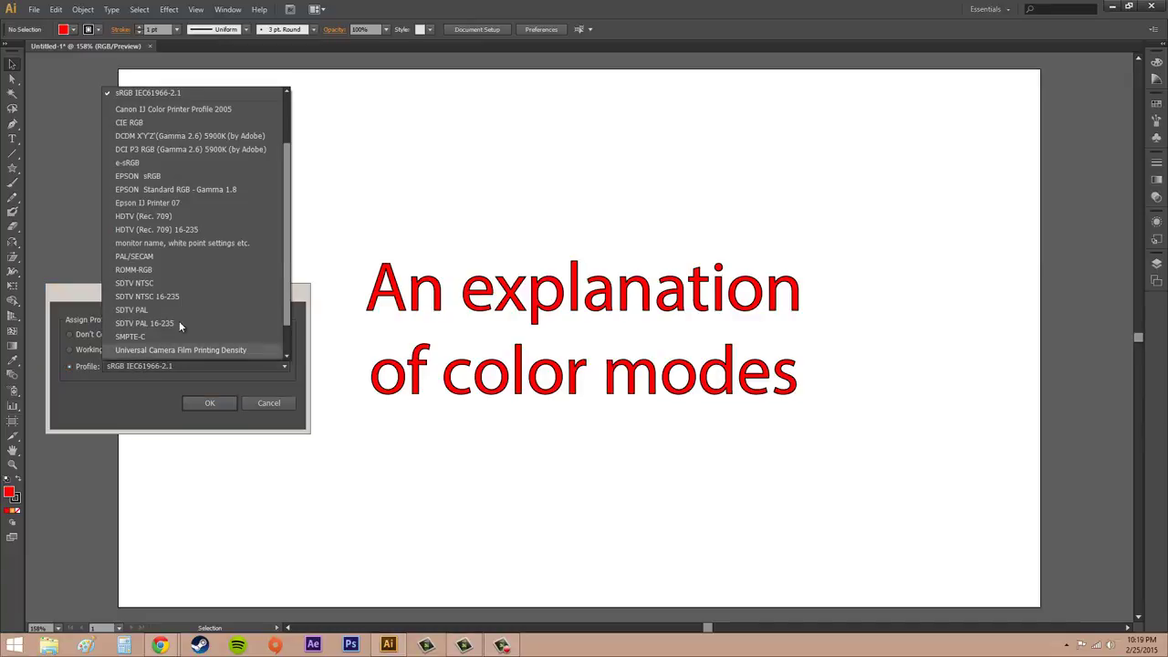
scroll(174, 242, "down", 1)
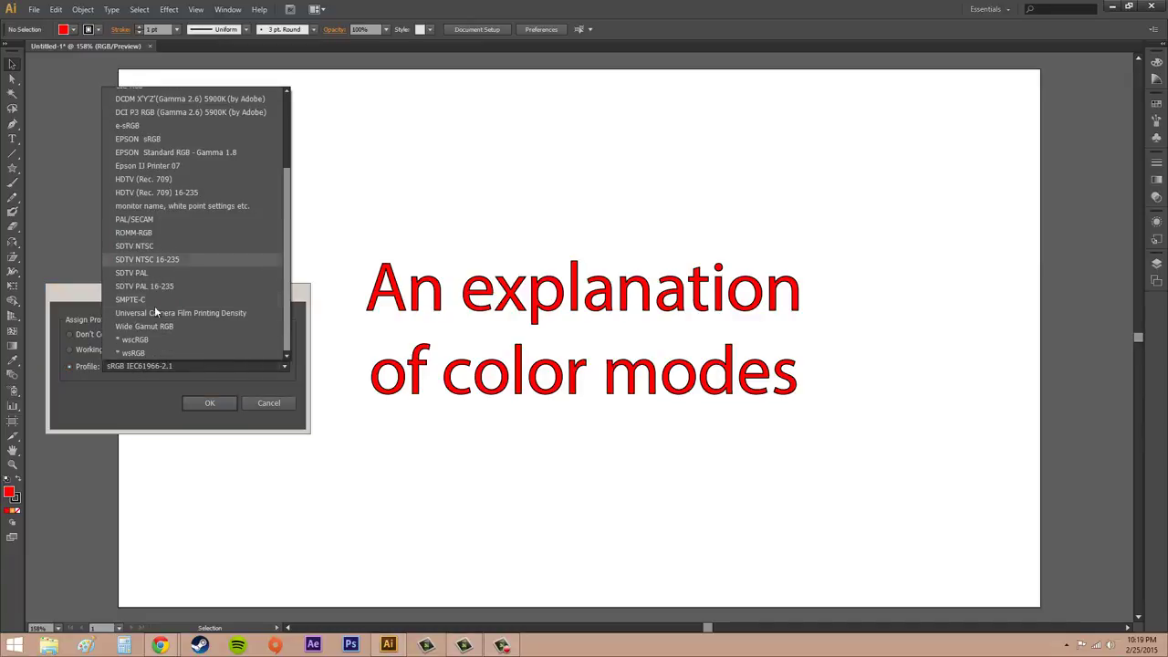
scroll(177, 308, "up", 3)
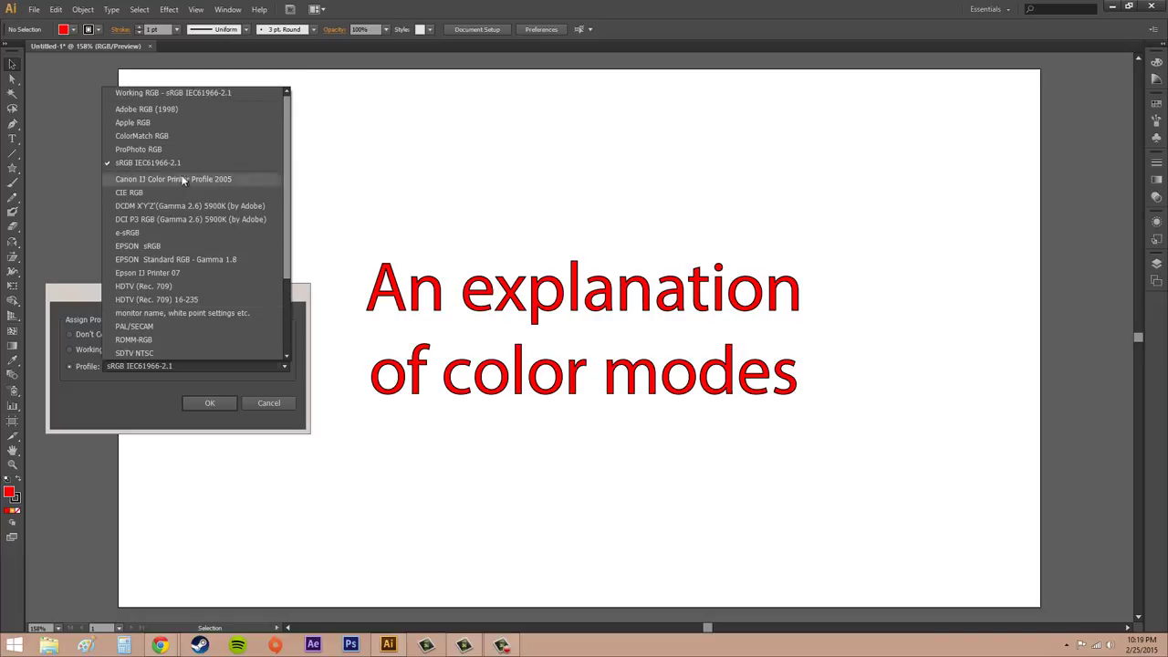
scroll(219, 274, "down", 2)
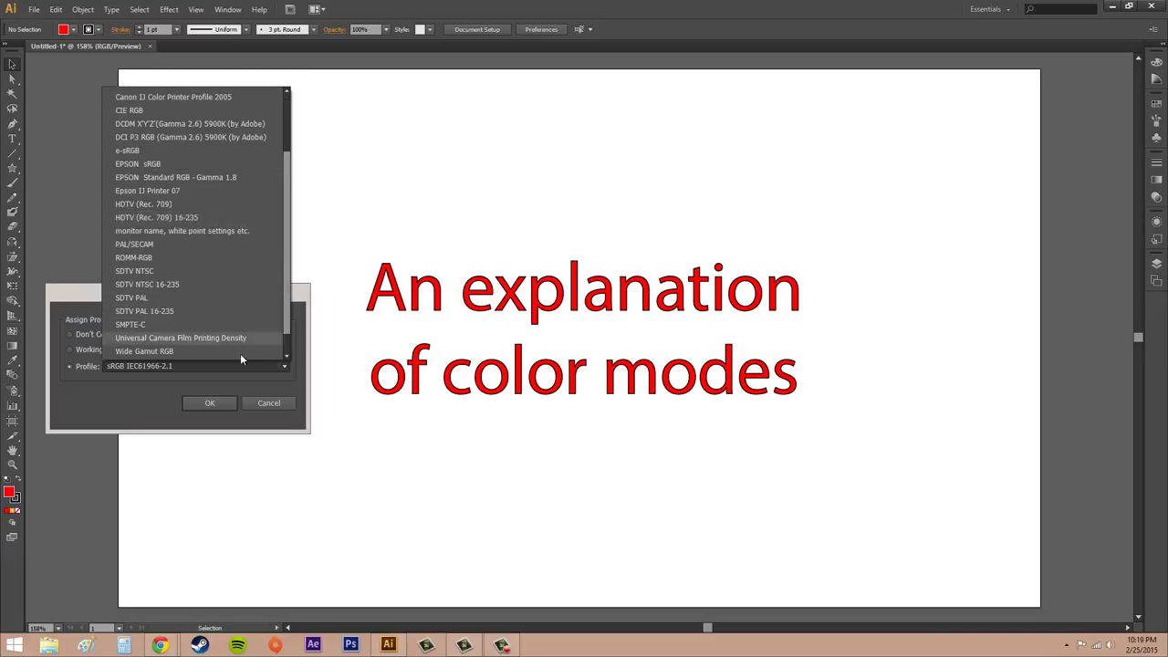
scroll(210, 256, "up", 2)
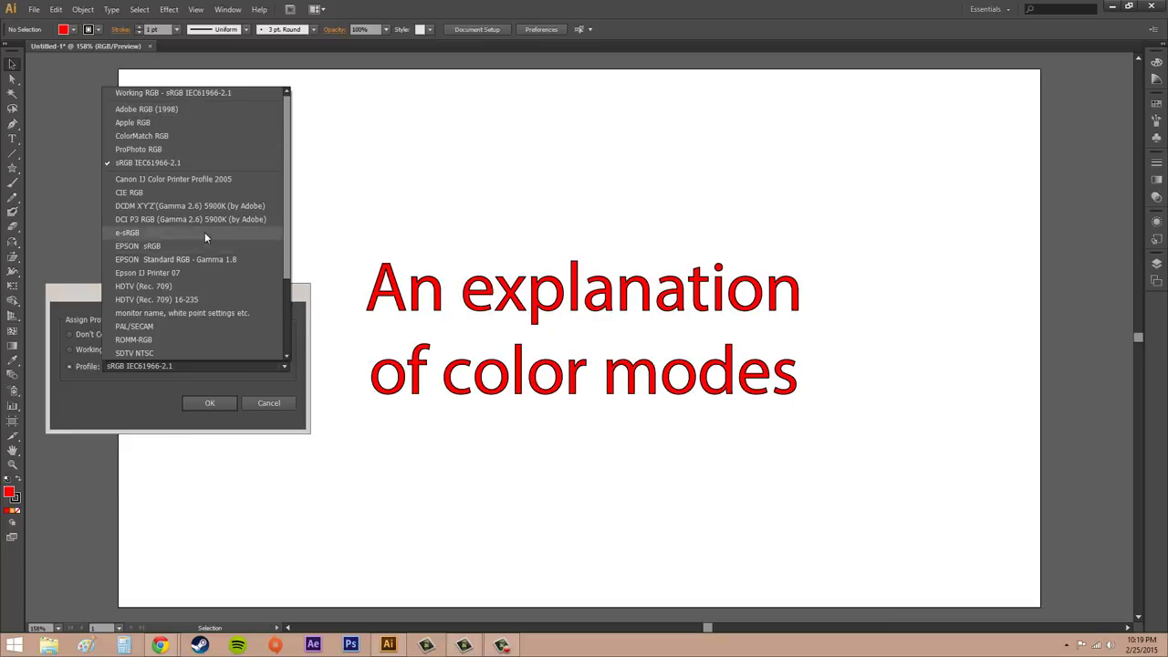
scroll(191, 233, "down", 2)
scroll(164, 218, "up", 2)
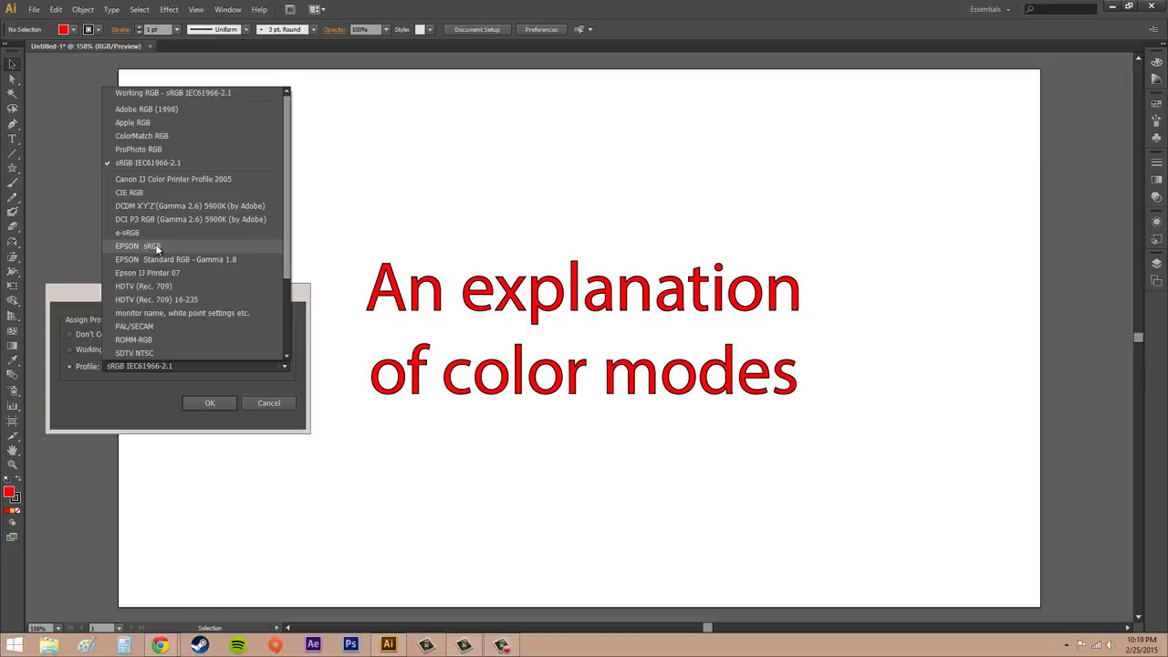
left_click(110, 403)
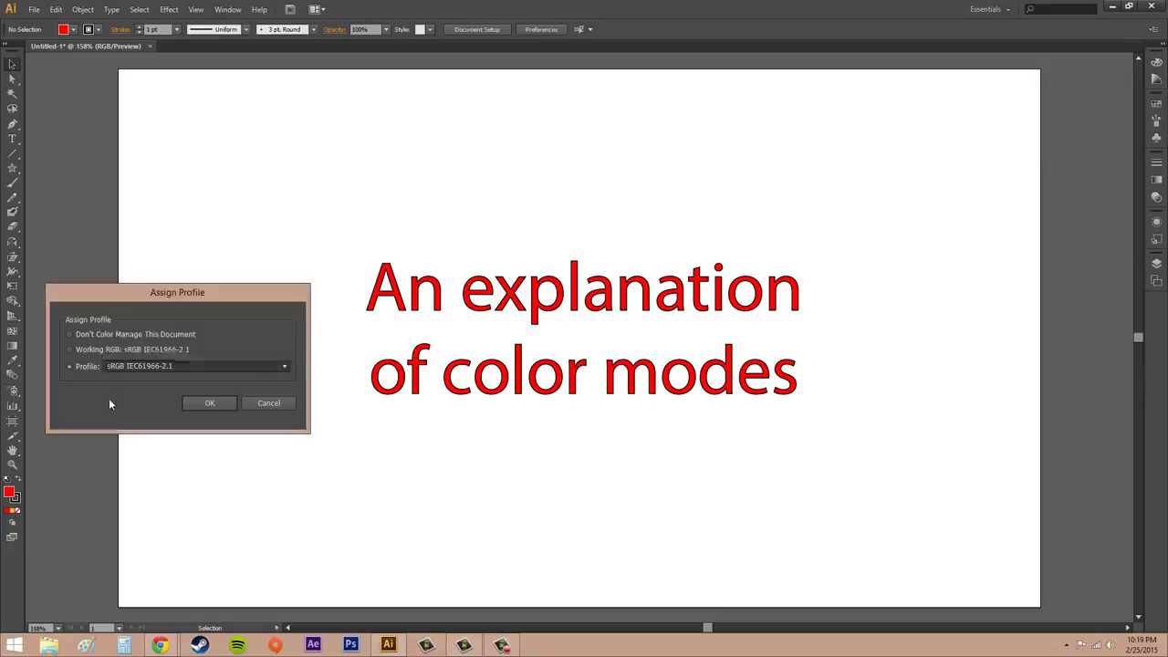
left_click(269, 403)
Convert the document color mode to CMYK Color and check the available color mode options
left_click(33, 9)
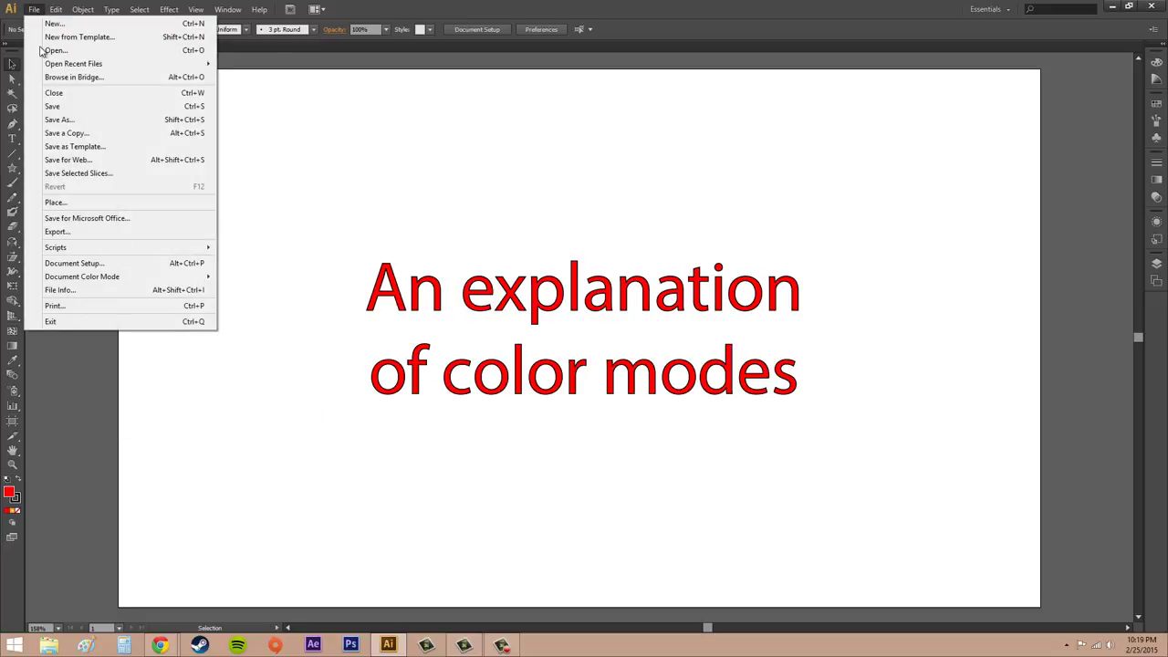
left_click(255, 278)
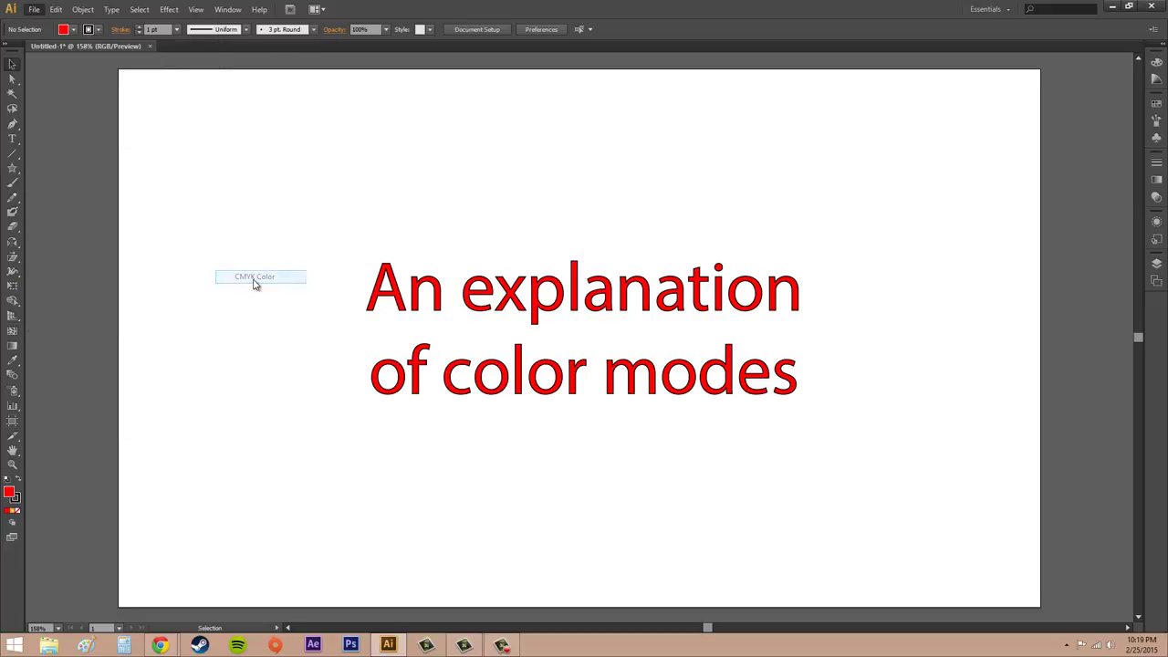
left_click(34, 9)
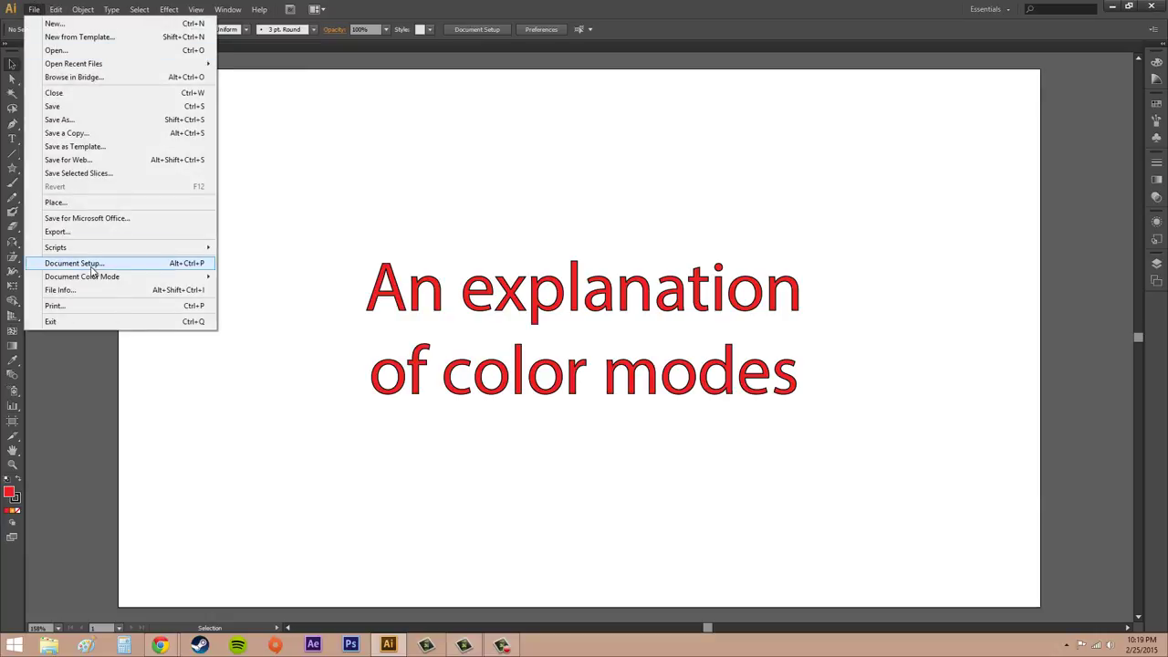
mouse_move(90, 282)
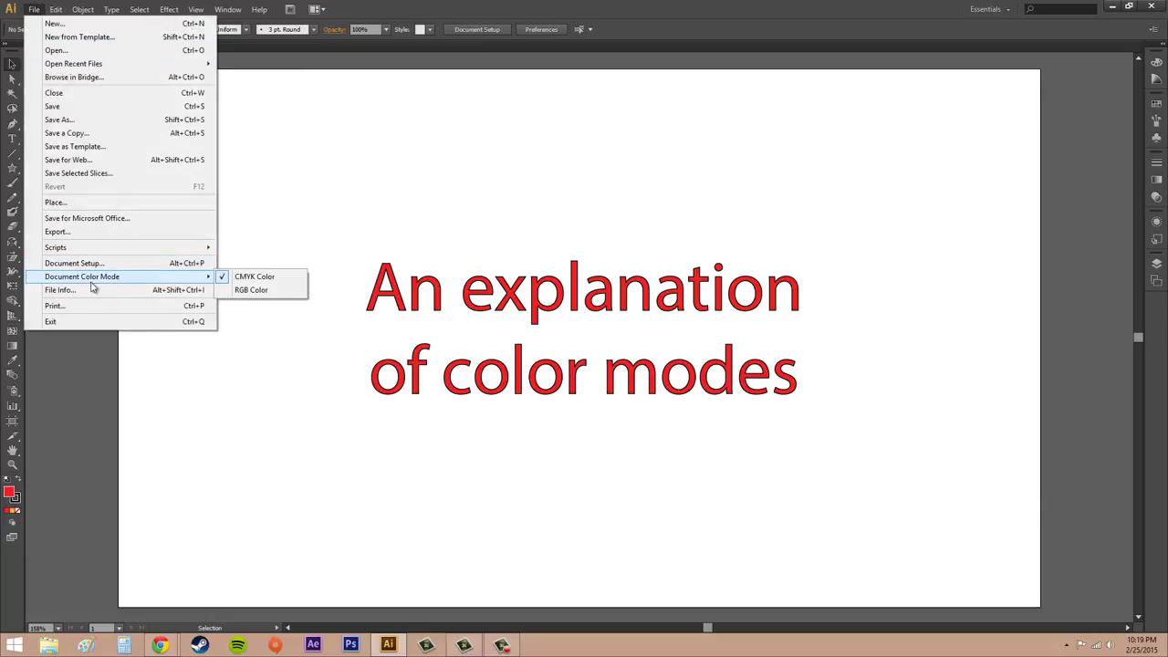
left_click(253, 290)
Examine the CMYK color profiles that can be assigned to the document, and leave without assigning one
left_click(55, 9)
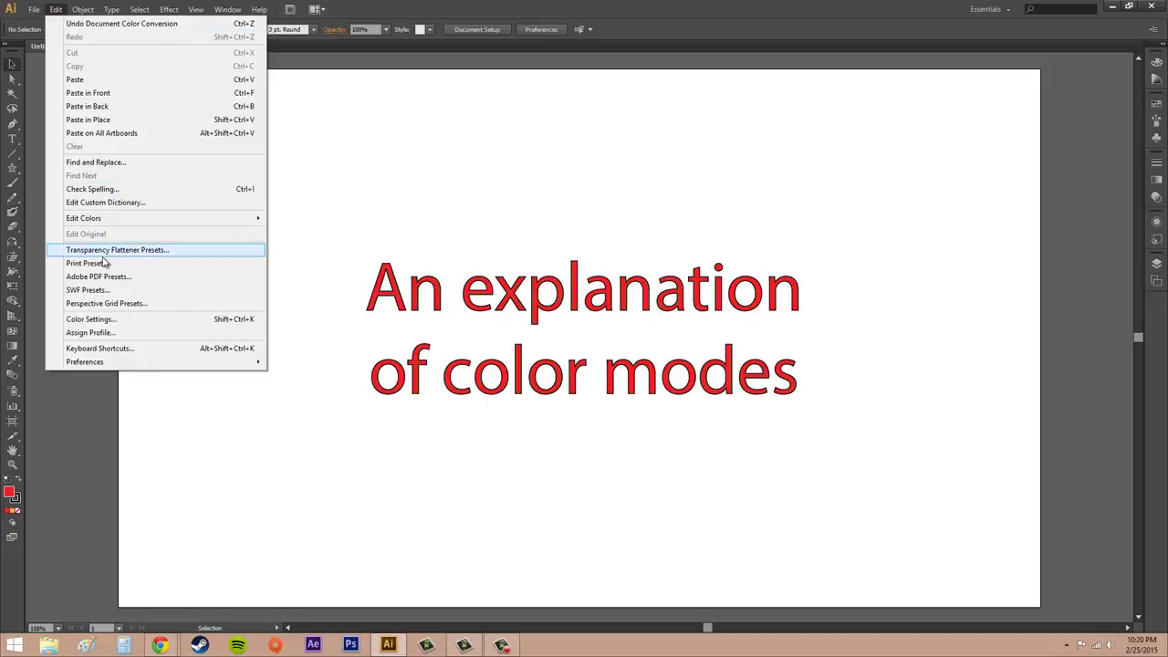
left_click(108, 334)
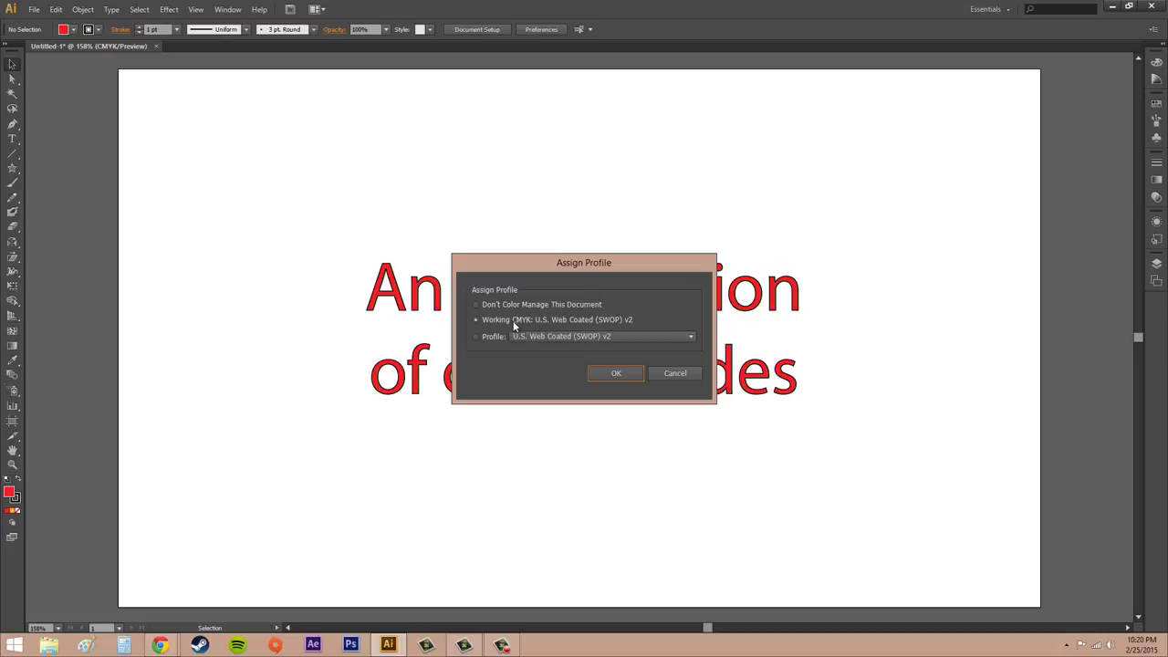
left_click(547, 336)
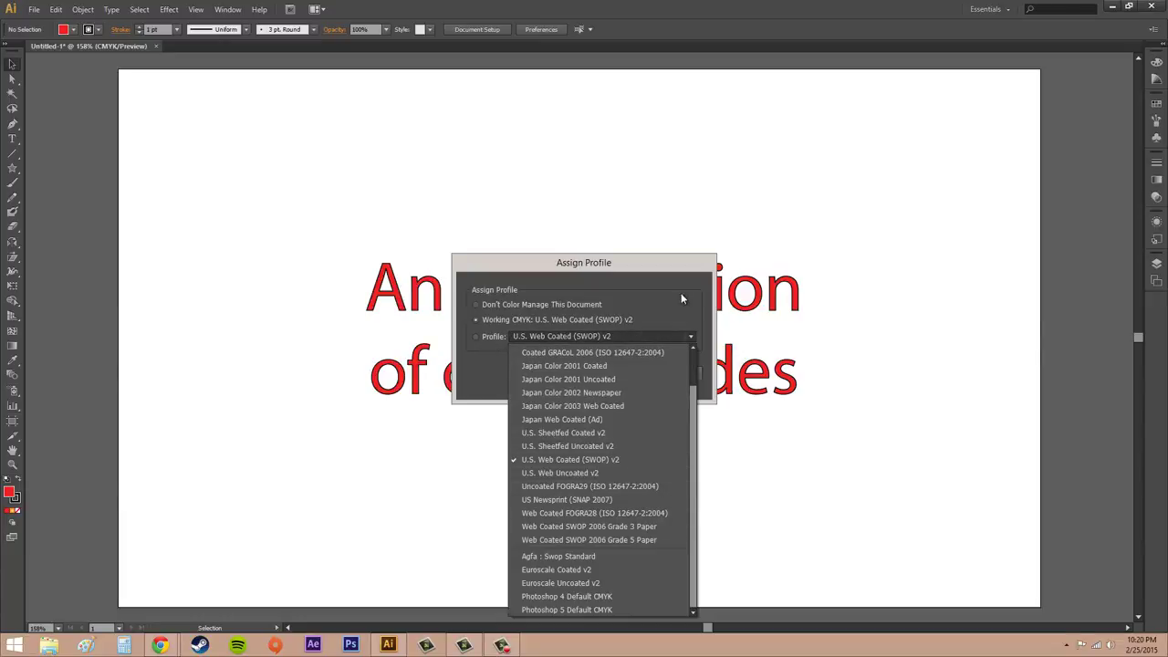
left_click(629, 290)
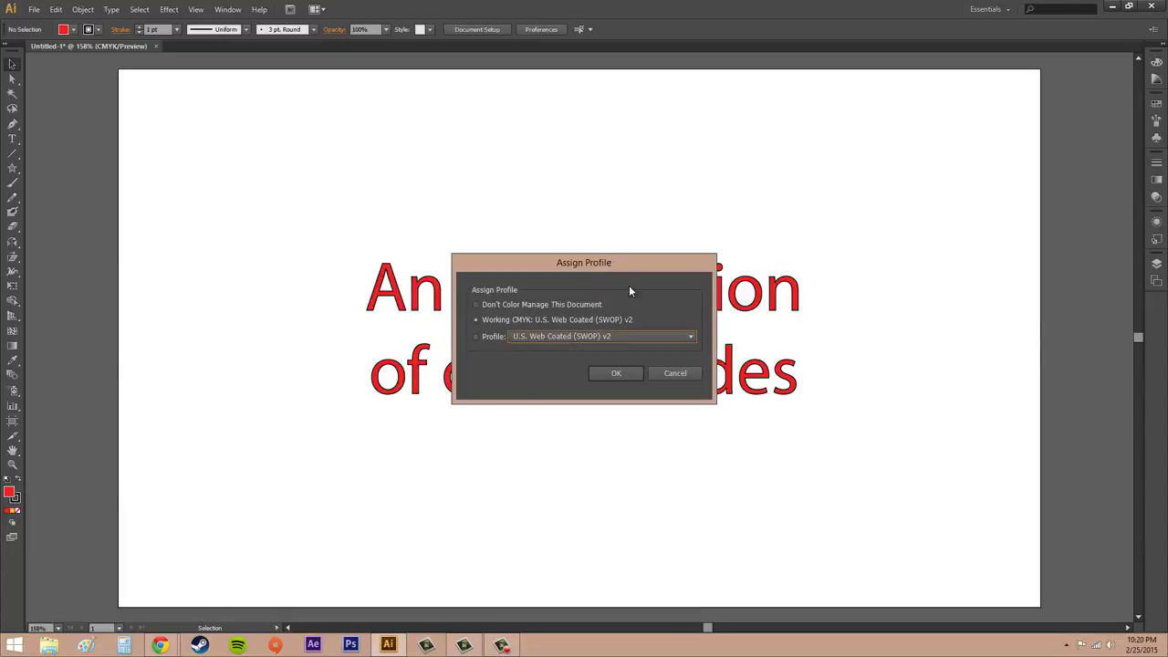
left_click(666, 339)
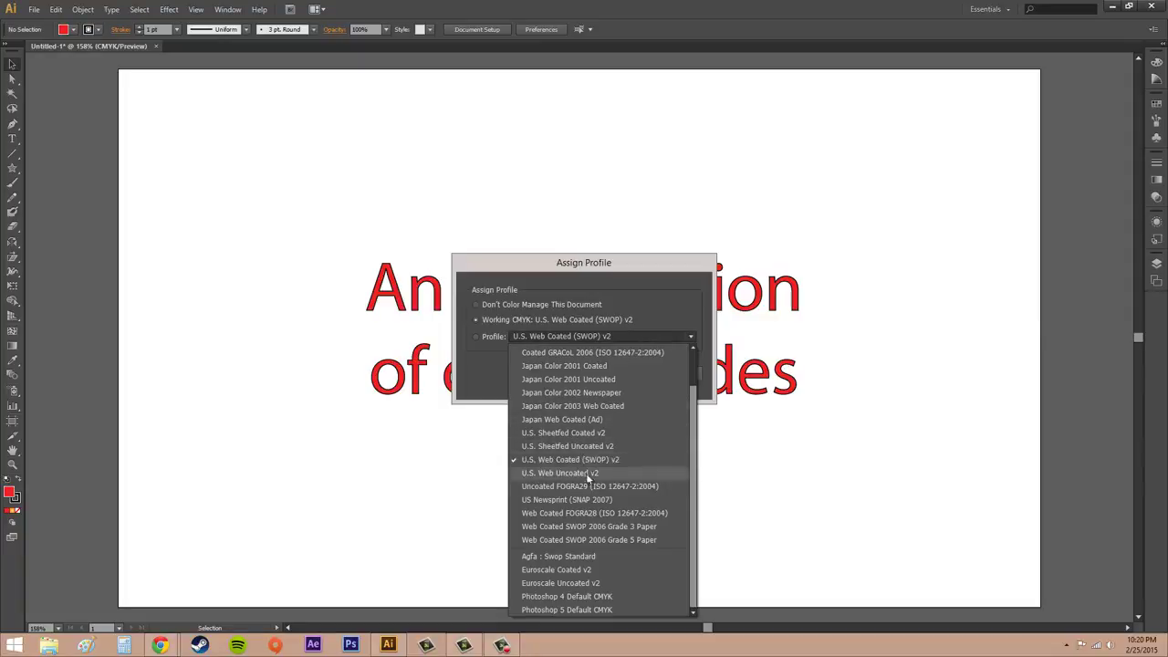
left_click(639, 337)
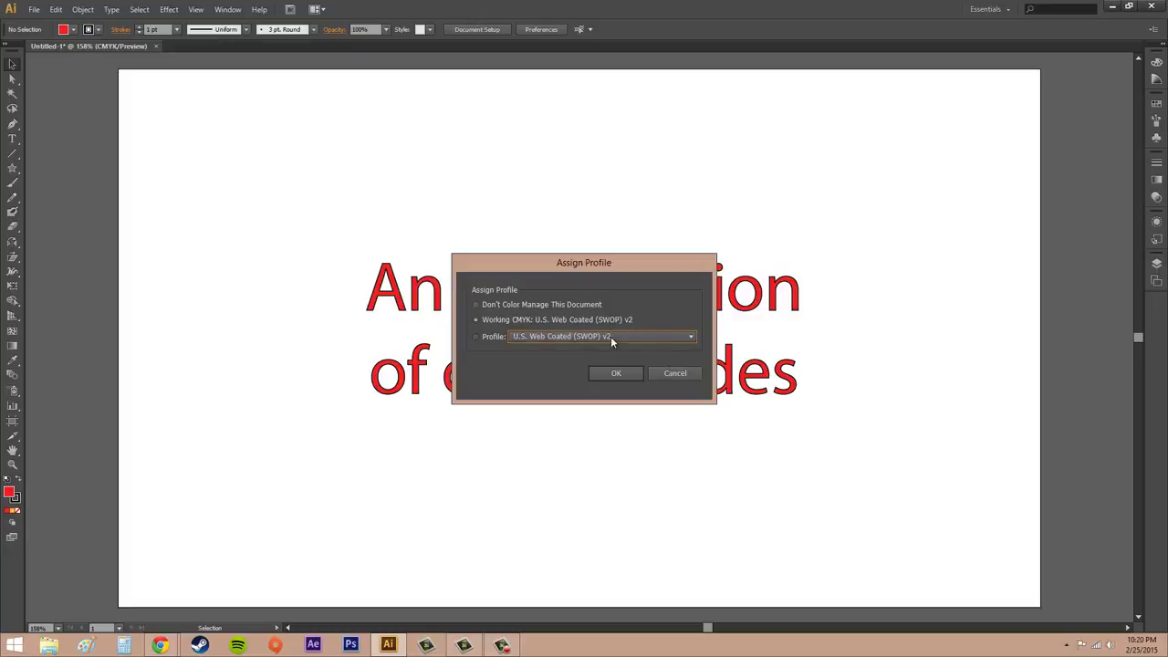
left_click(674, 375)
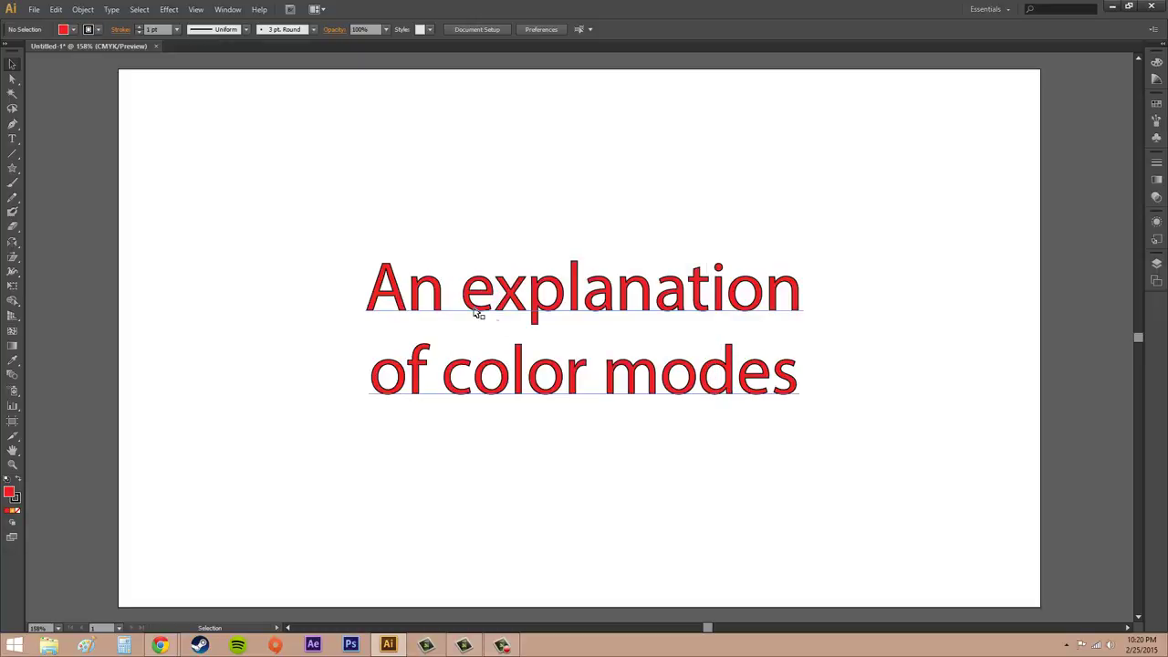
Convert the document color mode back to RGB Color
left_click(56, 9)
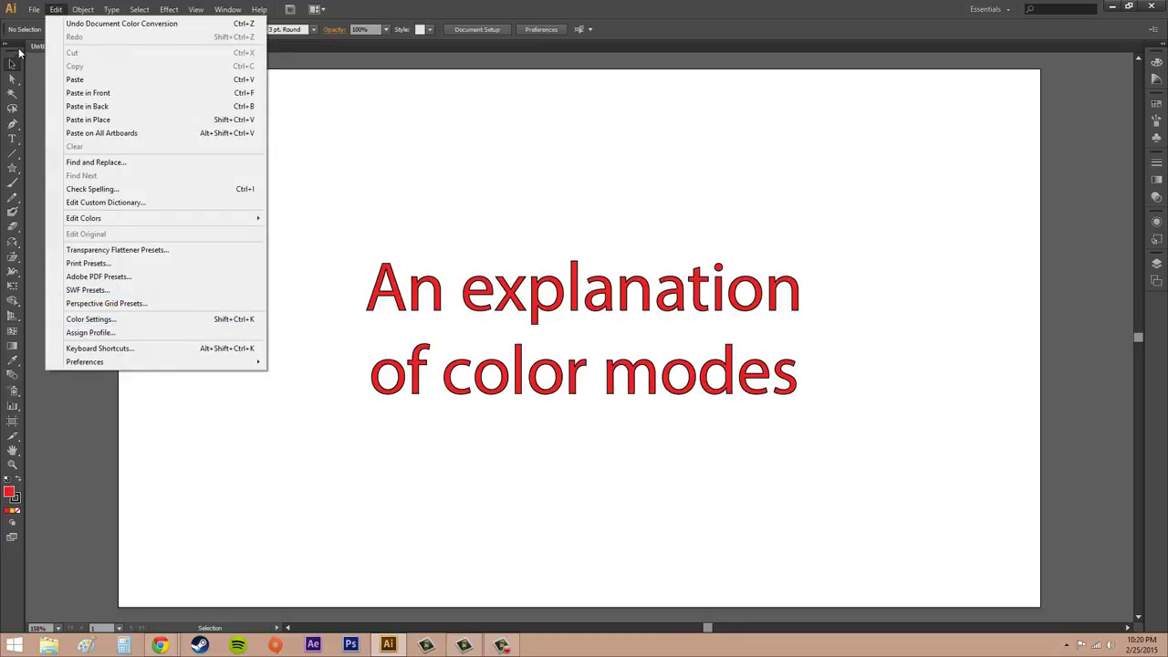
mouse_move(33, 9)
mouse_move(89, 277)
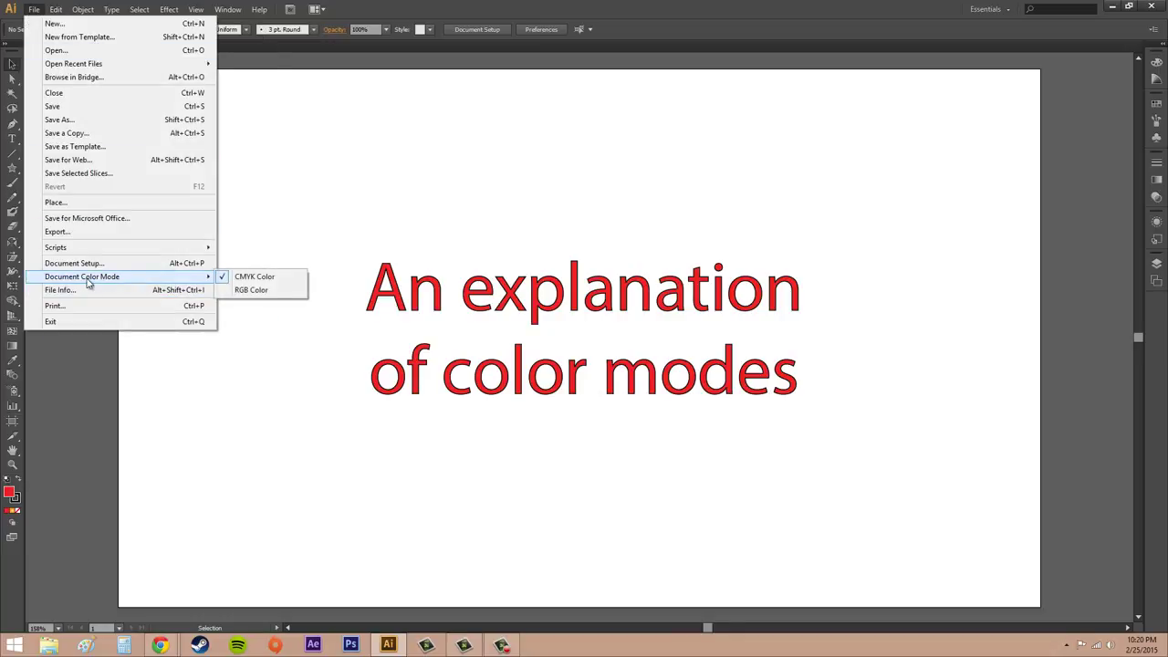
left_click(285, 292)
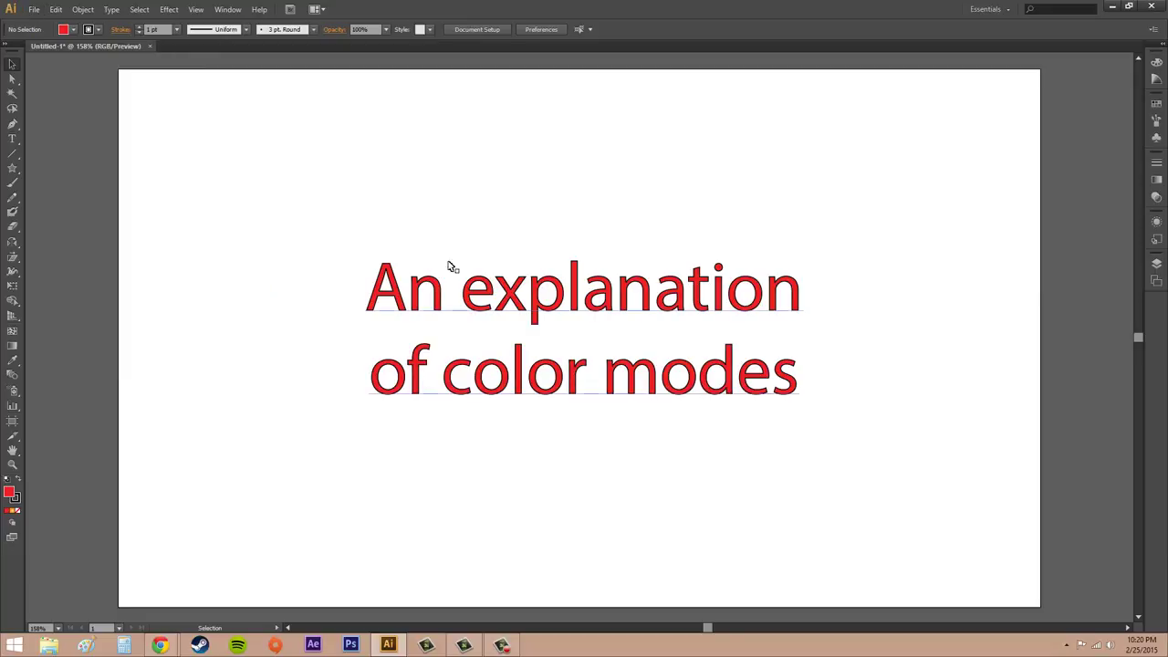
Delete the "An explanation of color modes" text from the artboard
left_click(581, 304)
key("Delete")
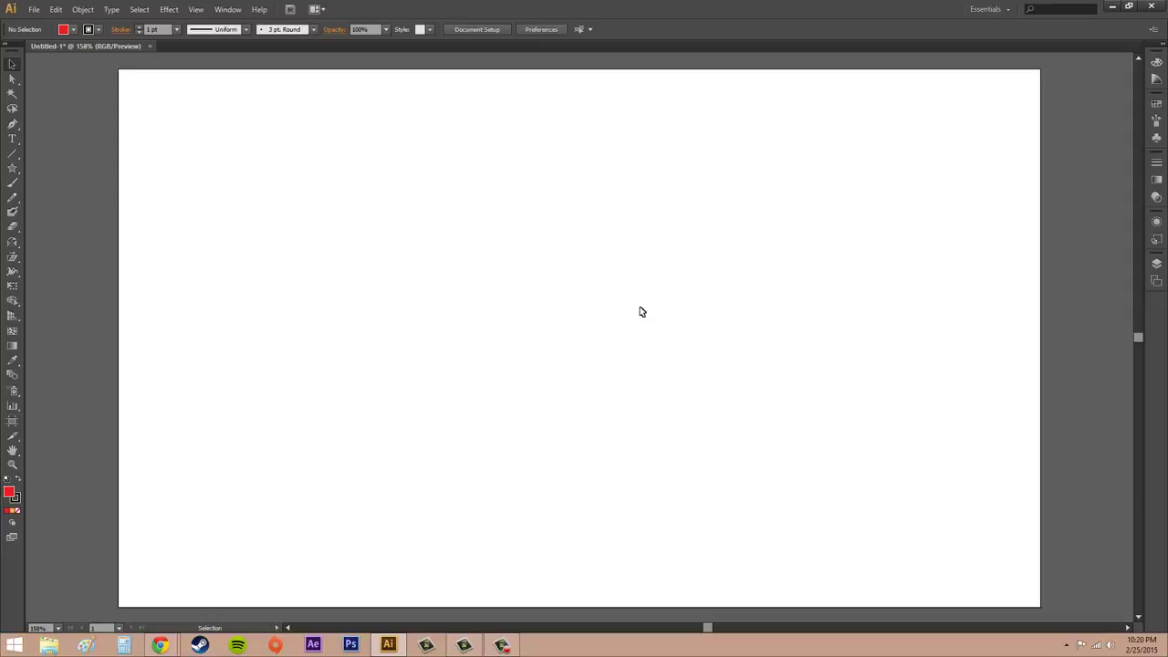
left_click(502, 645)
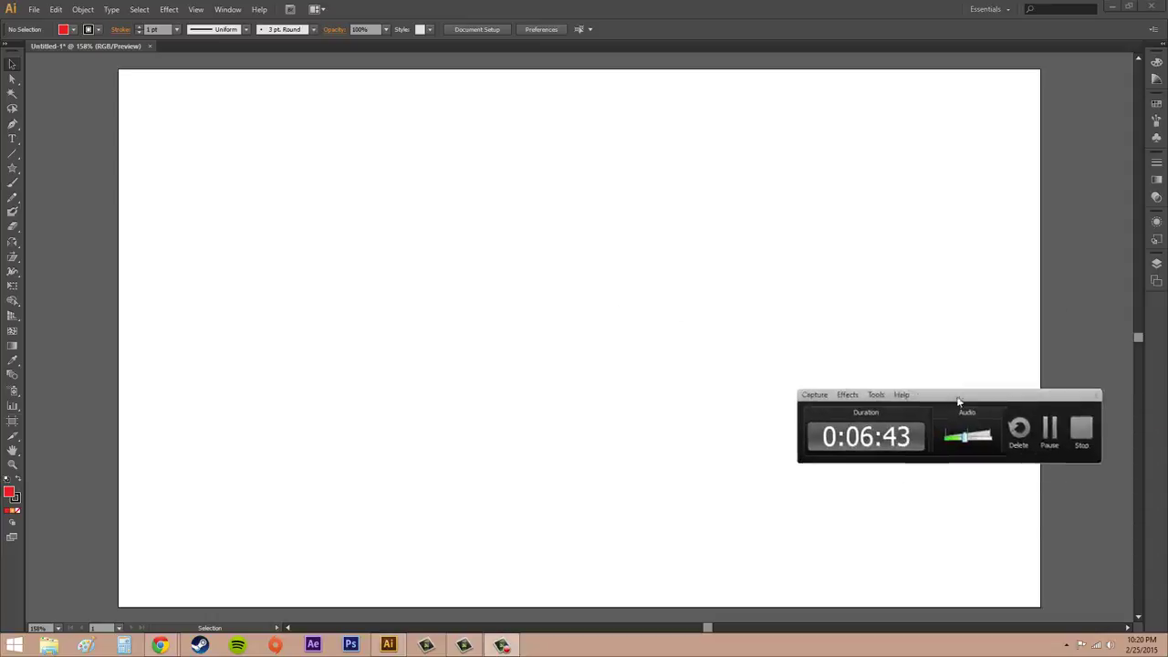
mouse_move(958, 399)
left_mouse_down()
mouse_move(925, 389)
mouse_move(980, 399)
left_mouse_up()
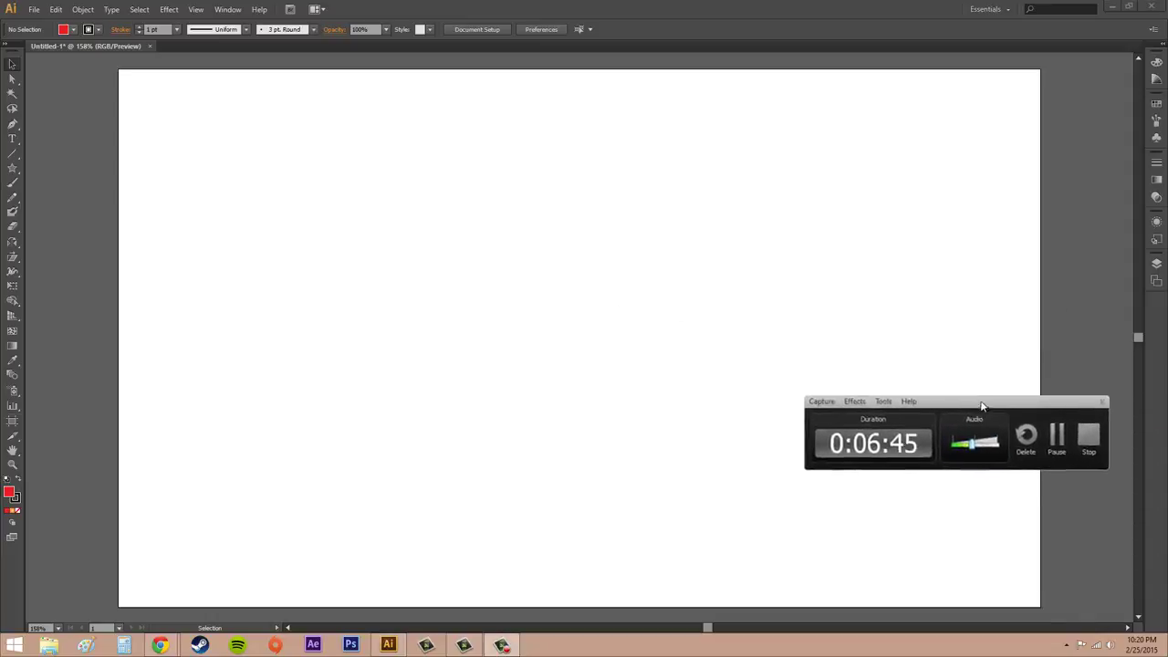